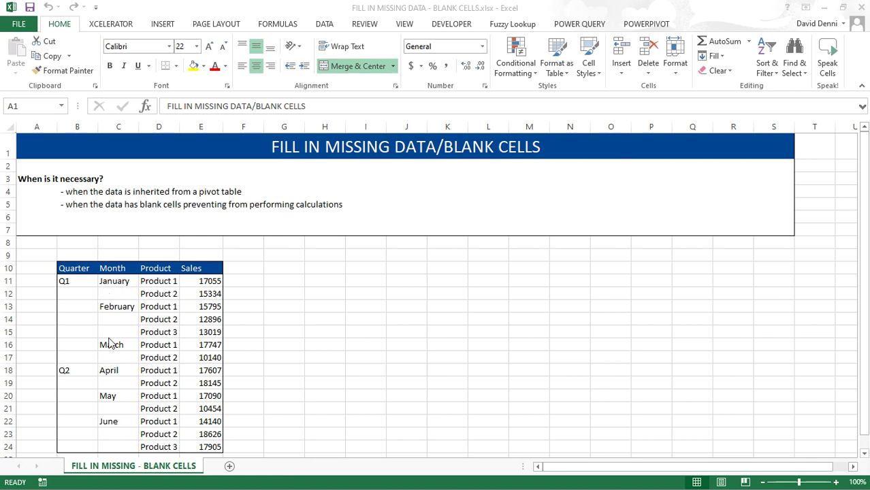
Select B11:C24 and use Go To Special > Blanks to keep only its empty cells selected.
drag(68, 282, 123, 445)
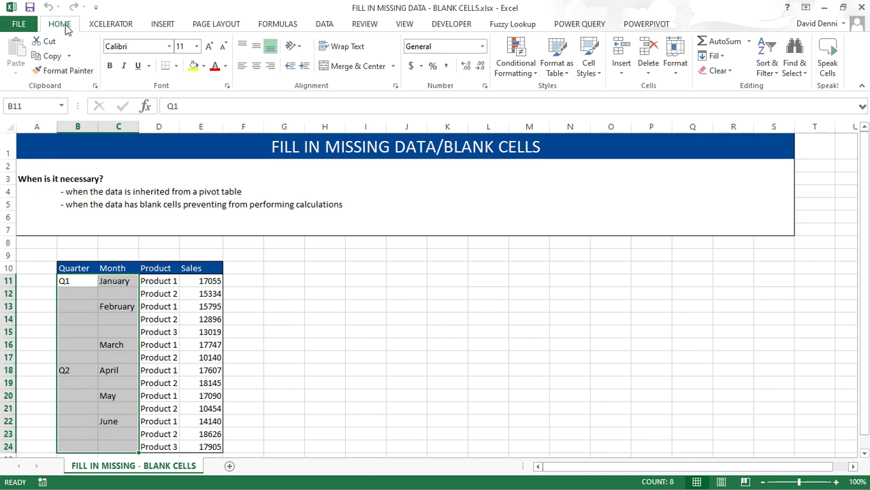
click(794, 68)
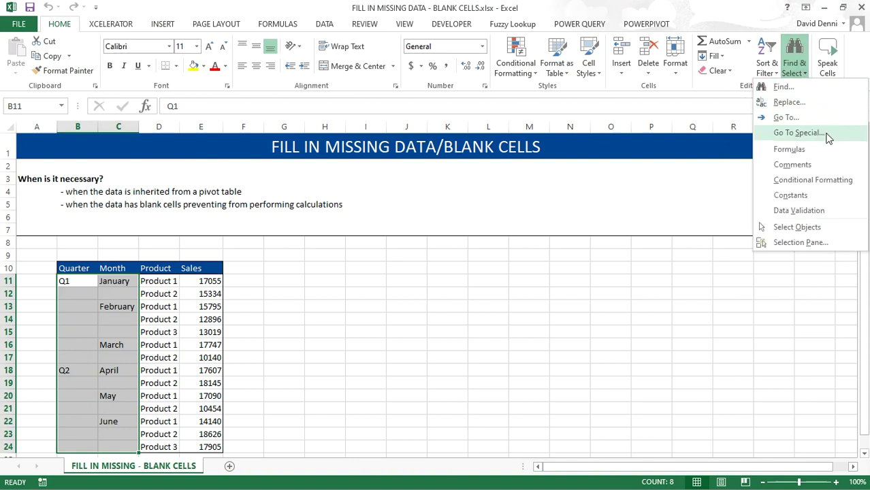
click(797, 133)
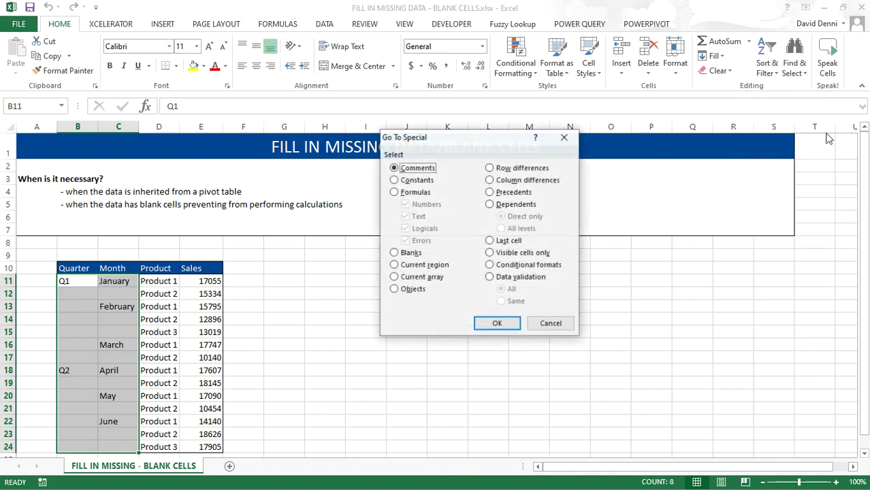
click(413, 256)
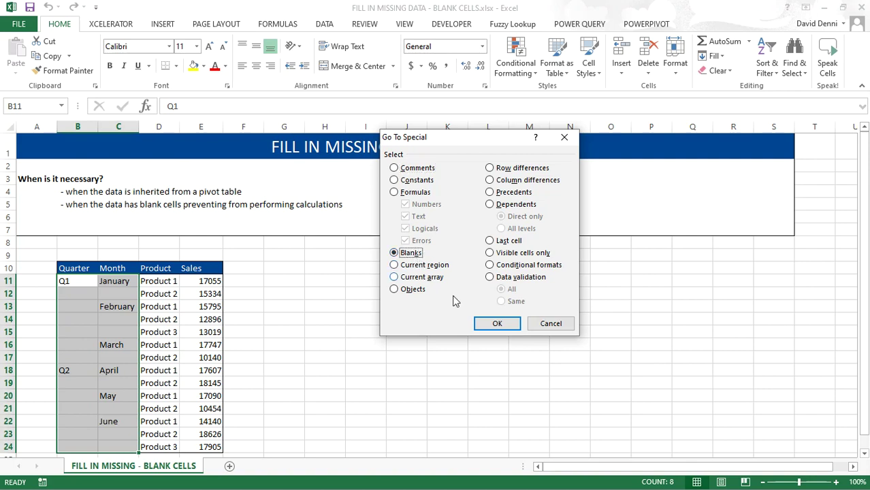
click(498, 324)
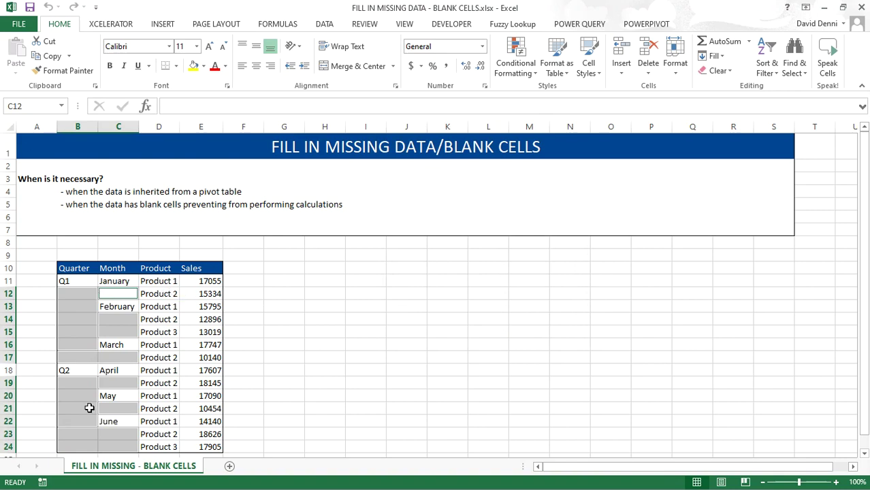
Enter an = formula referencing the cell above into every selected blank with Ctrl+Enter, then deselect.
click(177, 106)
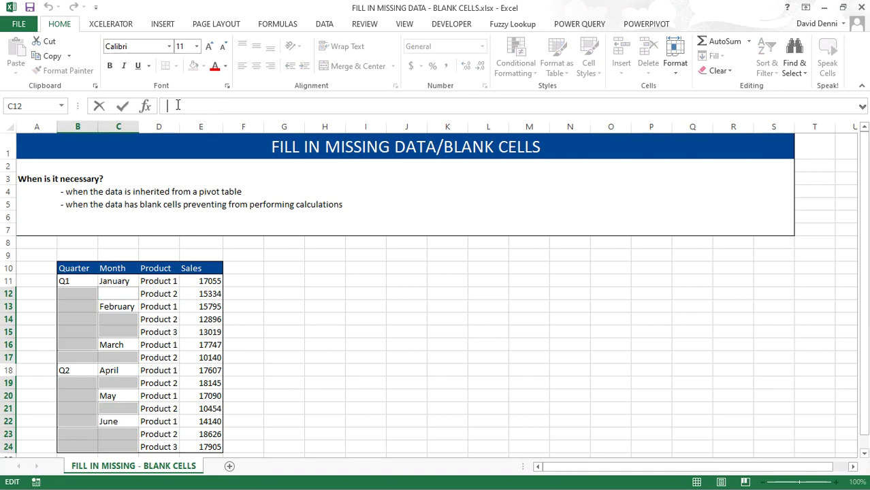
text(=)
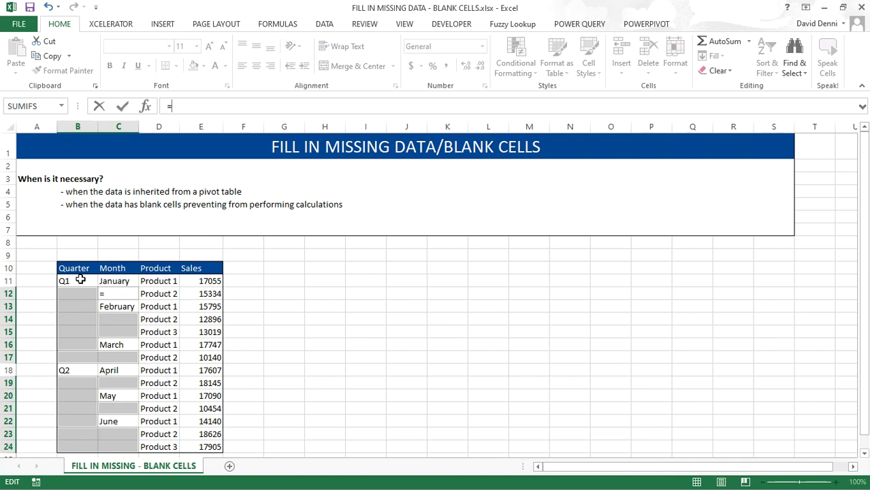
drag(80, 280, 110, 278)
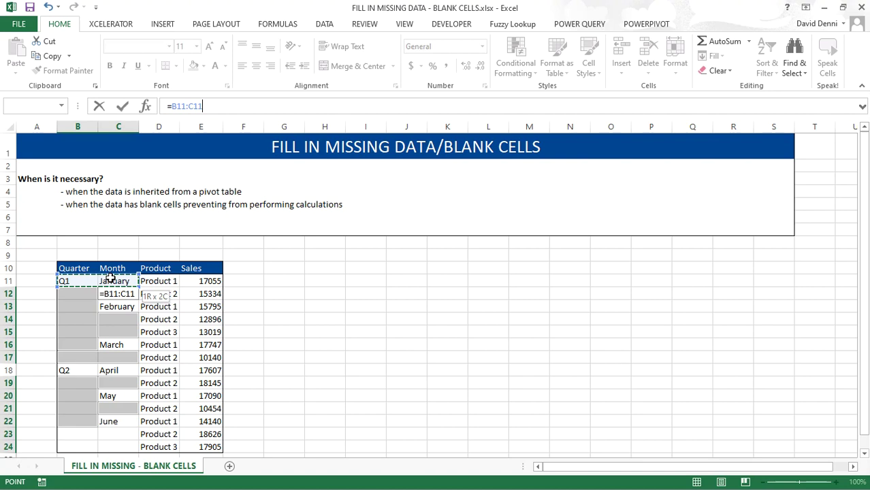
drag(110, 278, 110, 279)
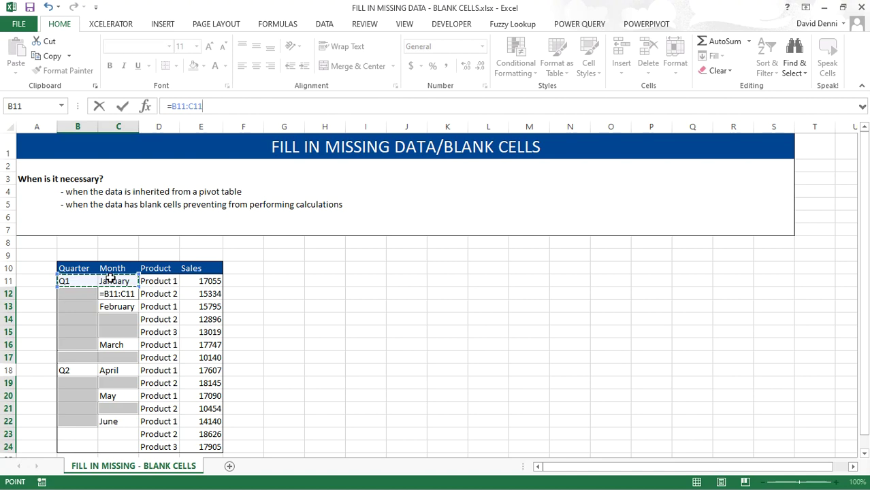
key(ctrl+Return)
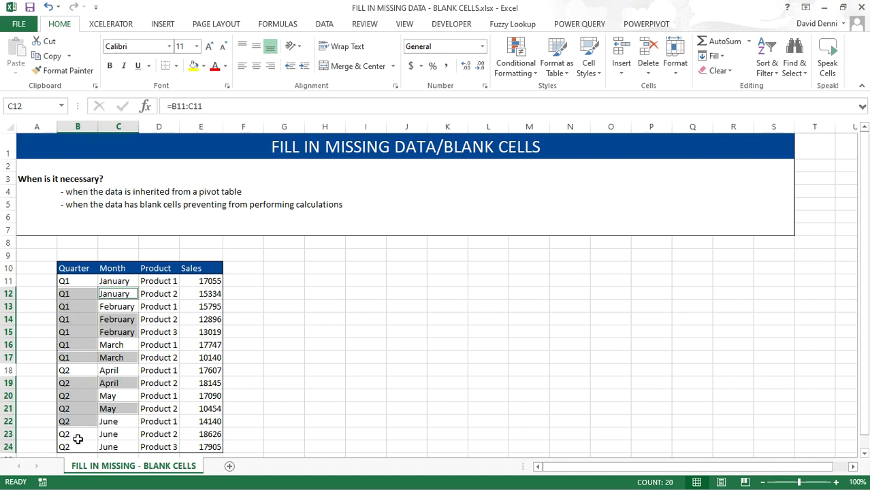
click(335, 337)
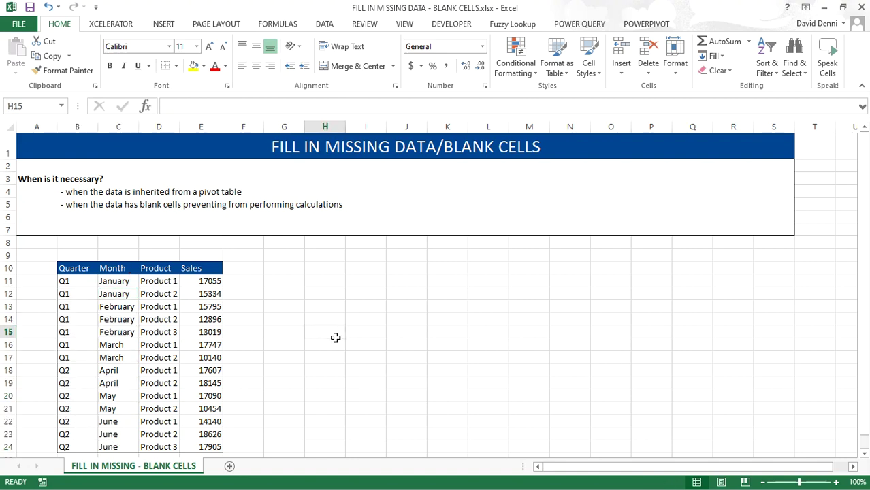
Check the new reference formulas in the Month column, then copy the range B11:E24.
click(127, 282)
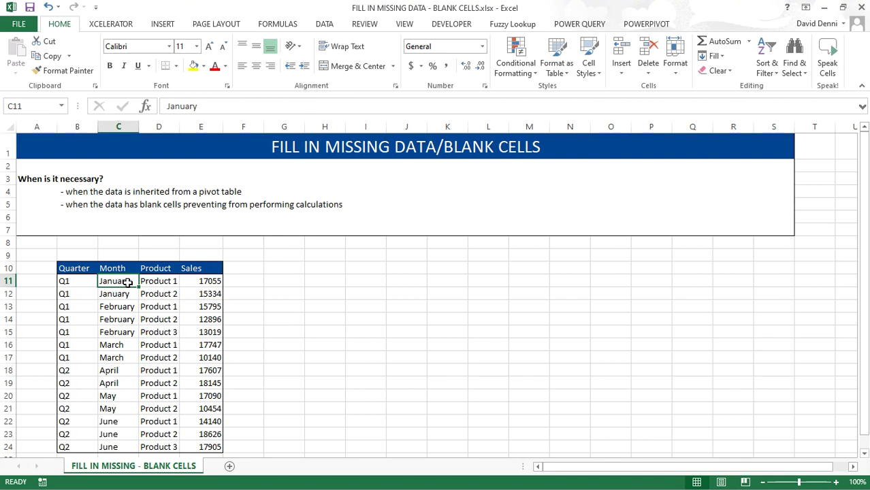
click(127, 295)
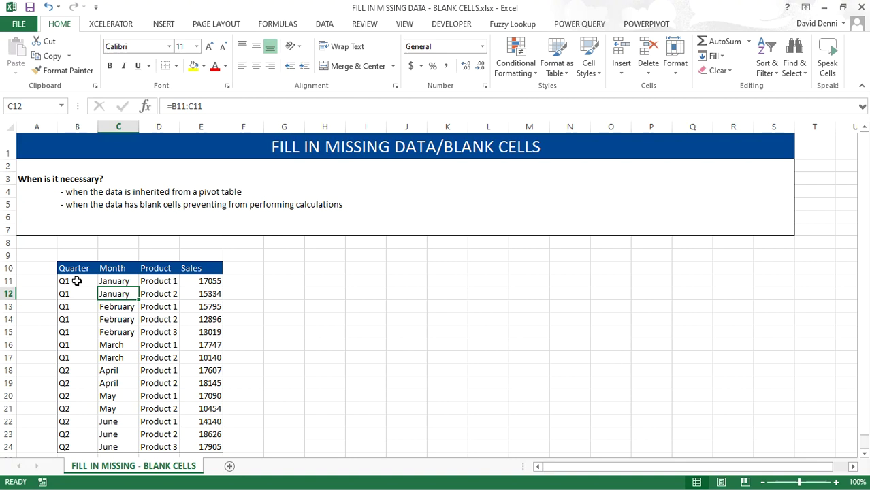
drag(77, 281, 207, 443)
key(ctrl+c)
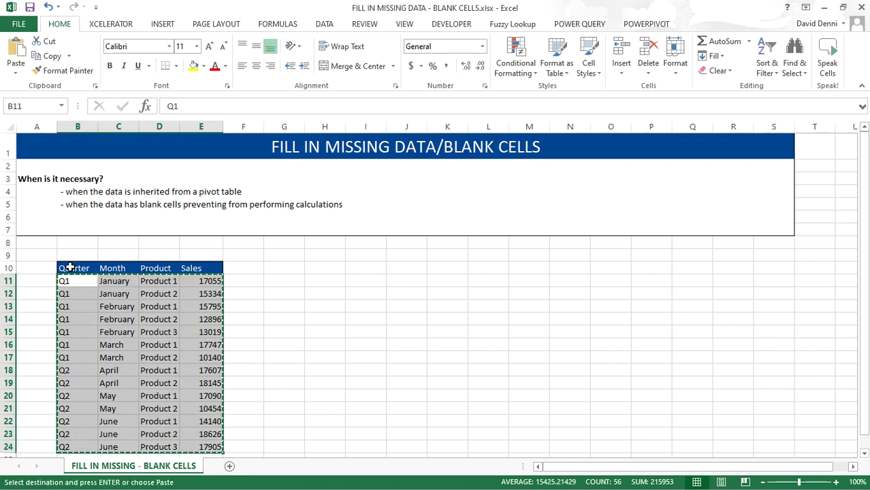
Paste B11:E24 back onto itself as values only and exit copy mode.
right_click(76, 280)
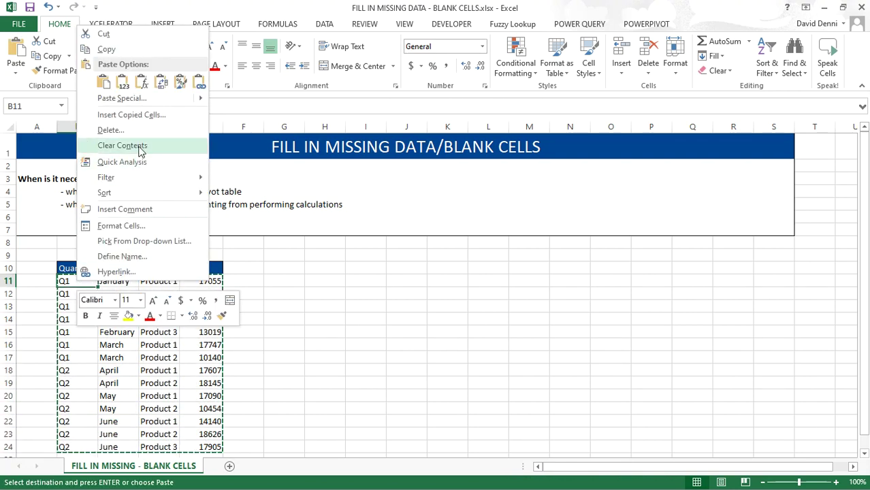
click(136, 100)
click(43, 64)
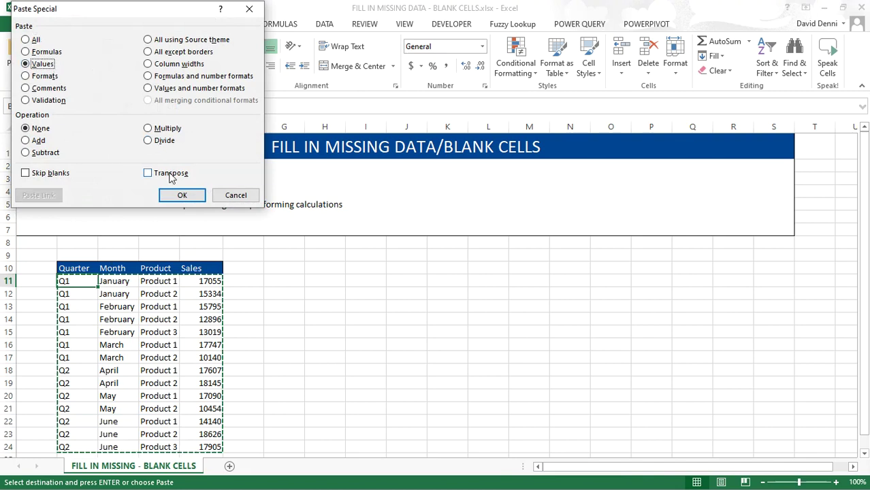
click(181, 195)
click(290, 306)
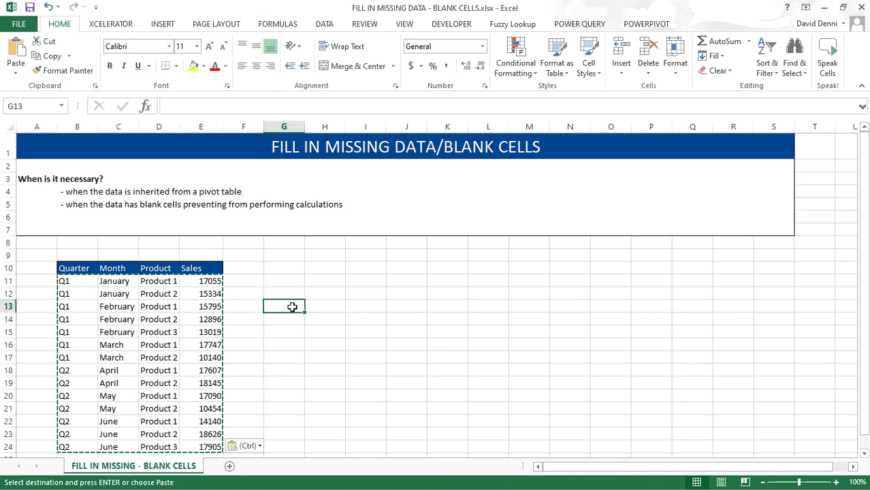
key(Escape)
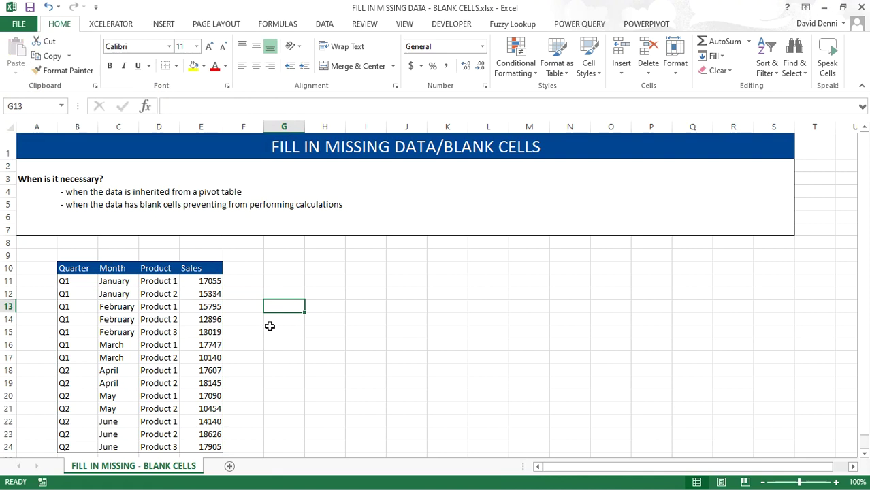
Delete Product 3 from cells D15 and D24, then select the Product range D11:D24.
click(163, 332)
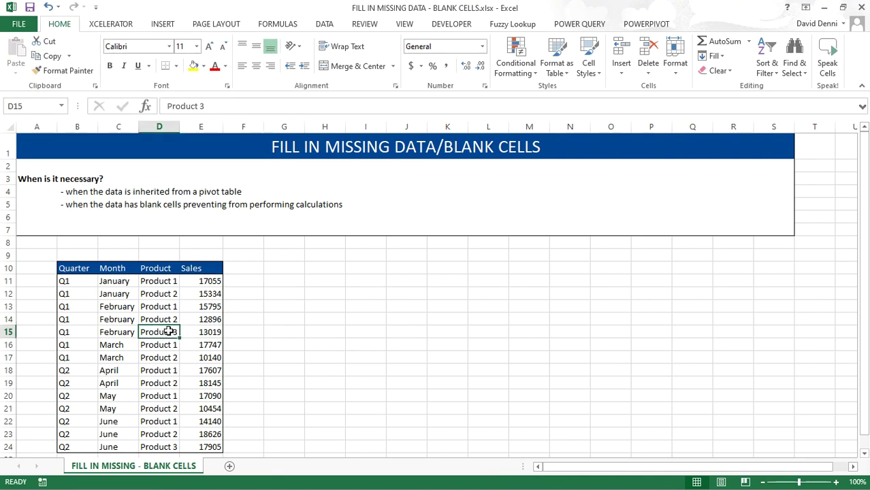
key(Delete)
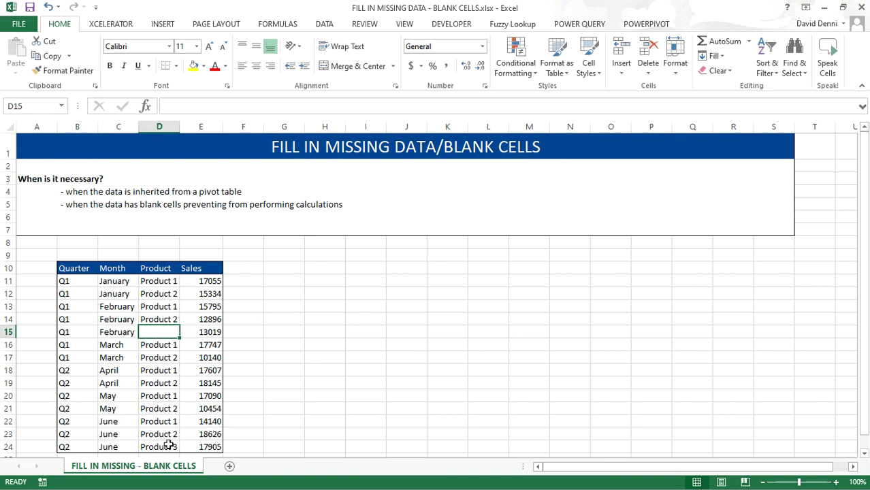
click(169, 445)
key(Delete)
click(324, 380)
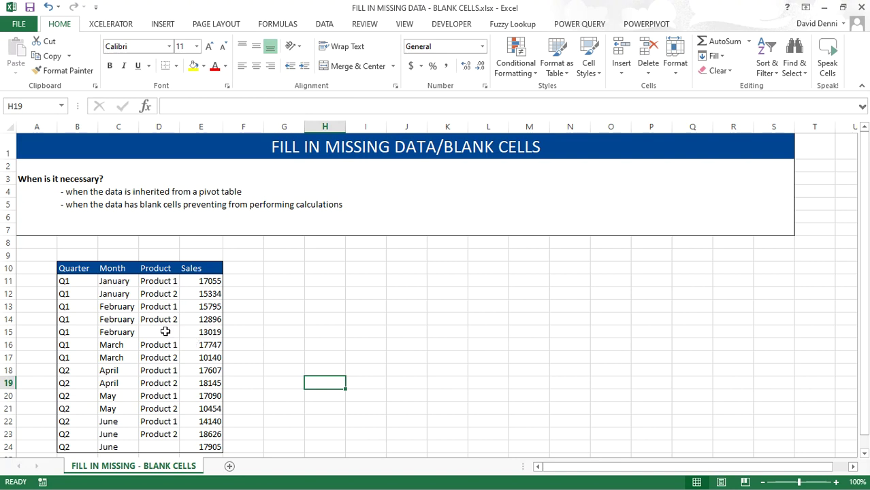
drag(161, 280, 170, 449)
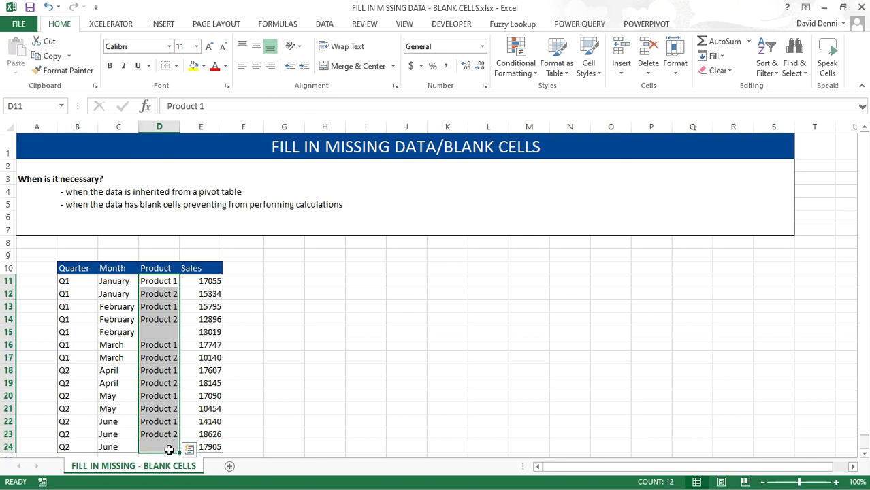
Use Go To Special > Blanks on D11:D24 to select only the two empty Product cells.
click(803, 79)
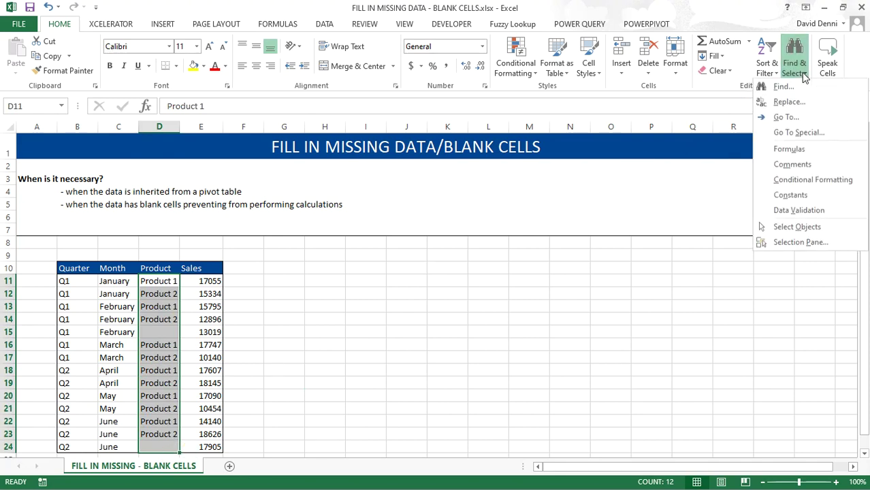
click(816, 138)
click(410, 252)
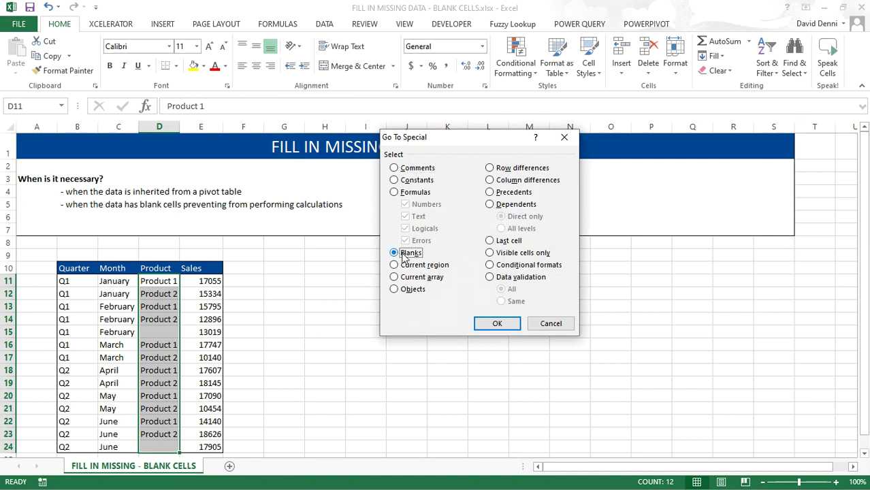
click(508, 326)
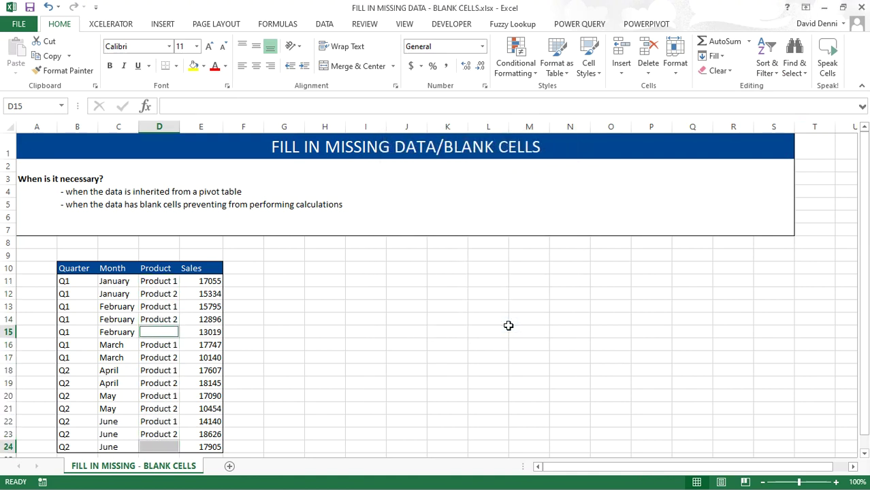
click(206, 105)
Enter 'Misc' into both blank Product cells D15 and D24 at once with Ctrl+Enter.
text(Misc)
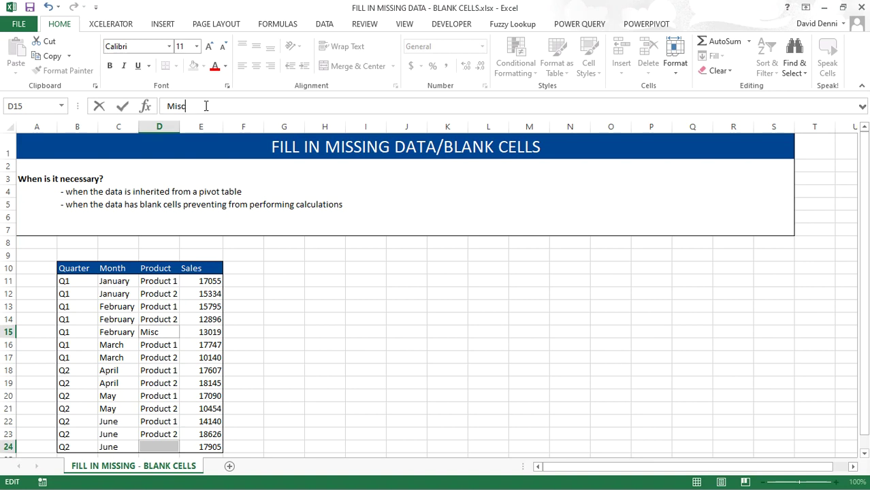
key(ctrl+Return)
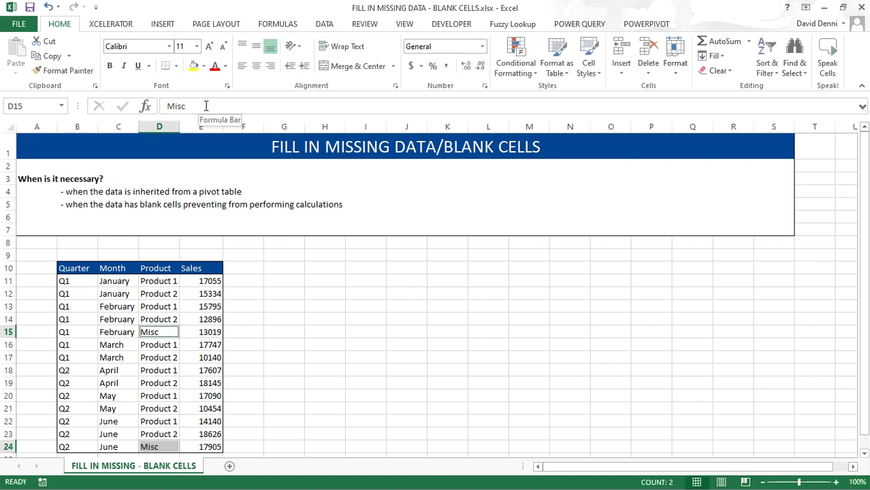